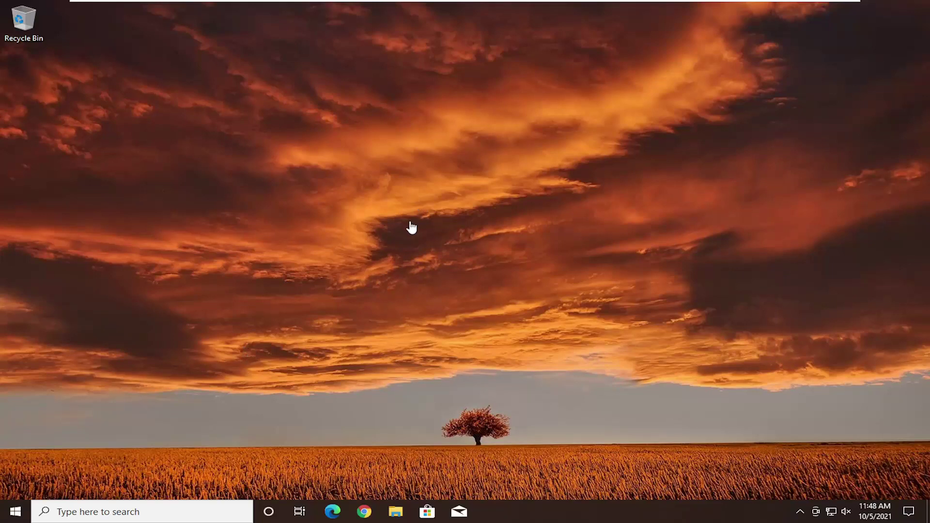
Find and open Disk Management, and move its window toward the middle of the desktop.
{"action": "left_click", "coordinate": [16, 517]}
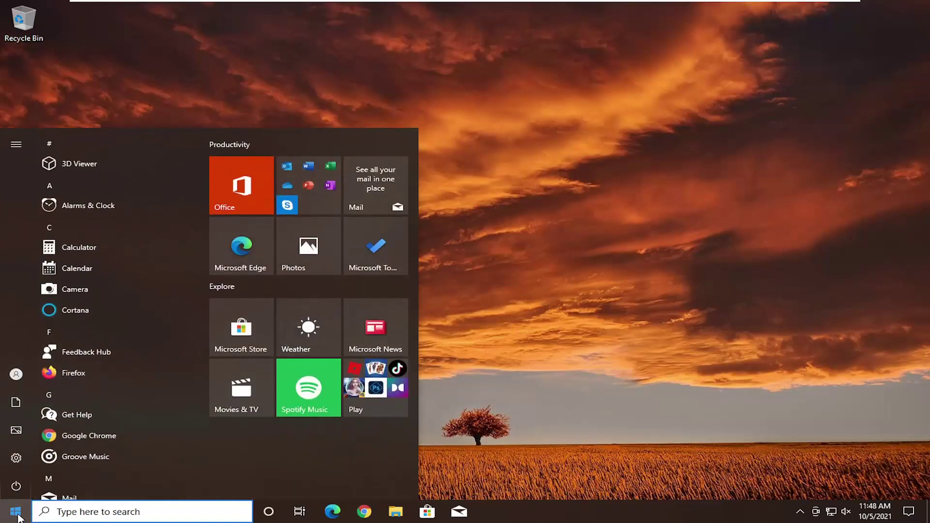
{"action": "type", "text": "disk management"}
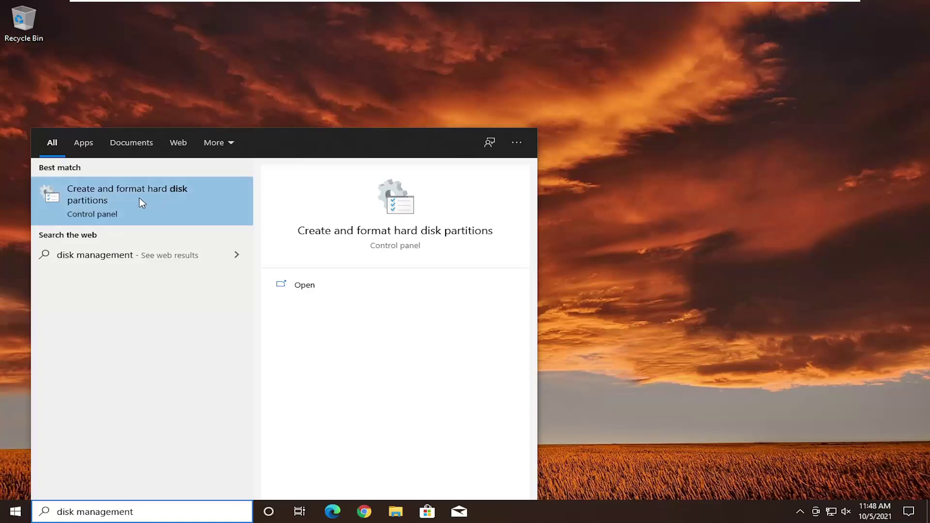
{"action": "left_click", "coordinate": [124, 201]}
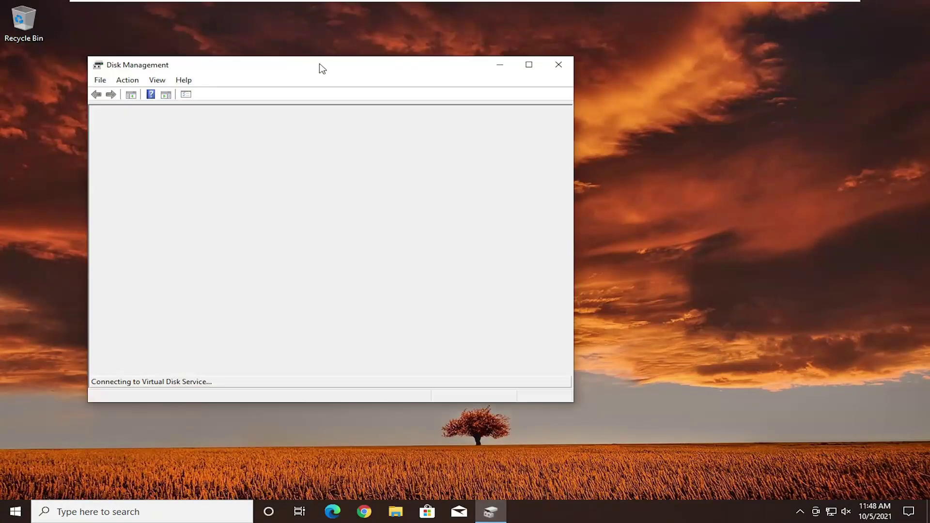
{"action": "left_click_drag", "start_coordinate": [322, 68], "coordinate": [485, 67]}
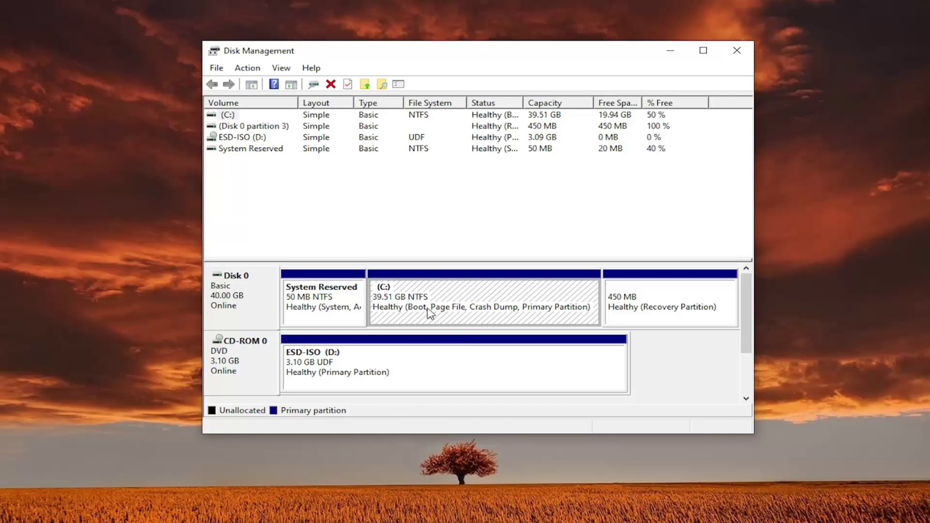
Start shrinking the C: volume and enter 15380 MB as the amount of space to shrink.
{"action": "right_click", "coordinate": [426, 290]}
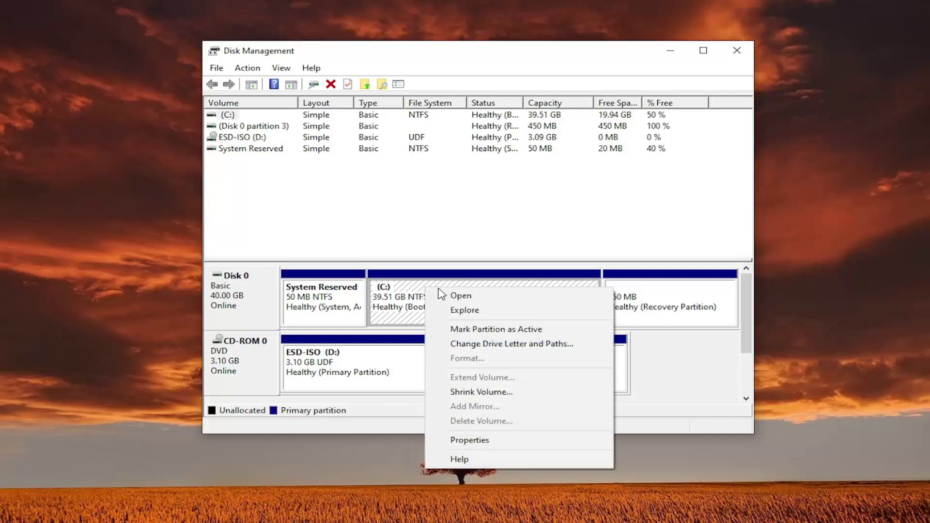
{"action": "left_click", "coordinate": [480, 391]}
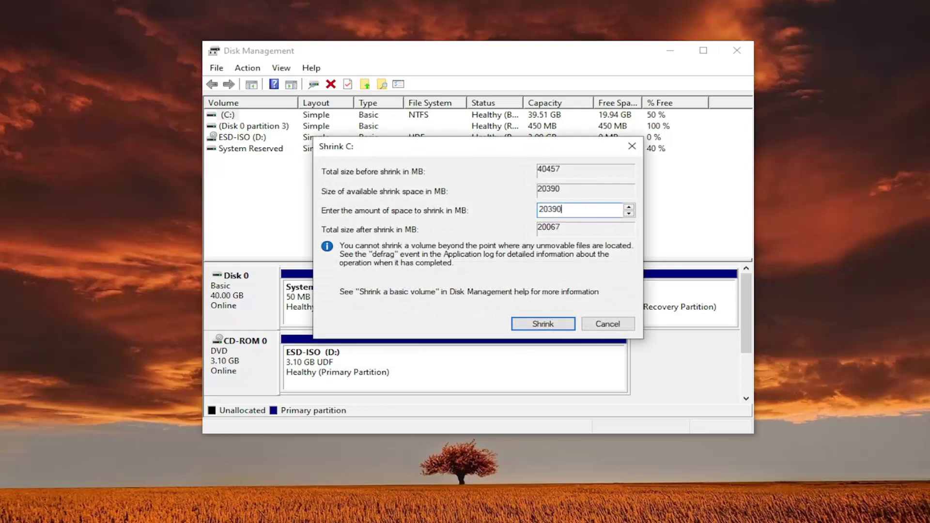
{"action": "type", "text": "15380"}
Switch to Calculator and multiply 1024 by 15 to convert 15 GB into megabytes.
{"action": "key", "text": "super"}
{"action": "type", "text": "calc"}
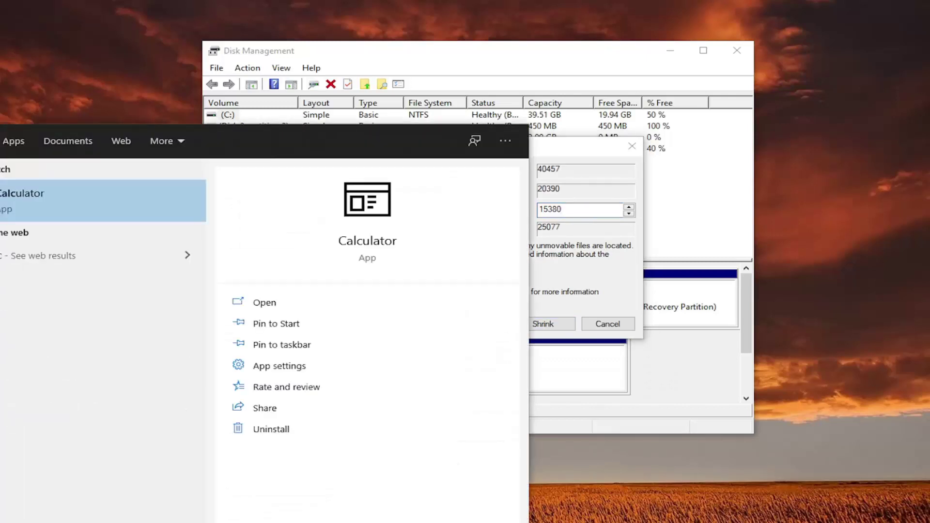
{"action": "key", "text": "Return"}
{"action": "type", "text": "1024"}
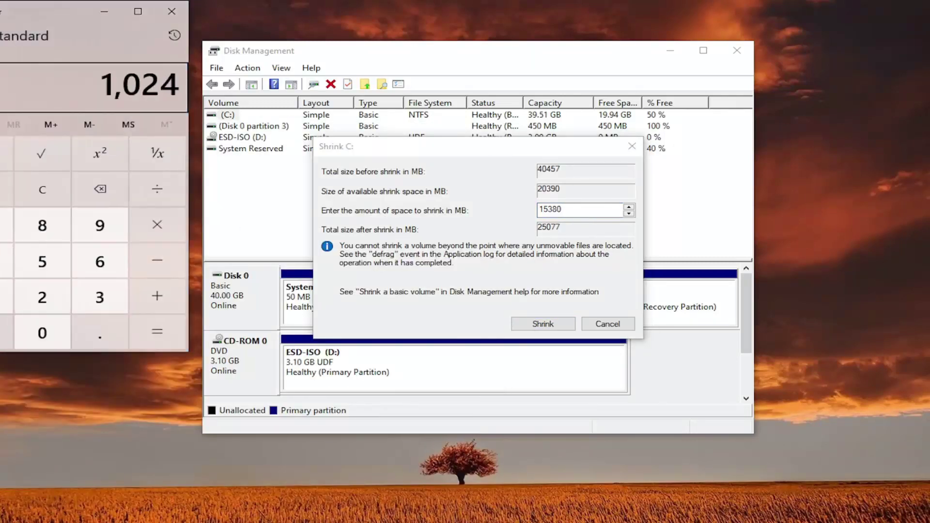
{"action": "key", "text": "asterisk"}
{"action": "key", "text": "asterisk"}
{"action": "type", "text": "15"}
{"action": "key", "text": "Return"}
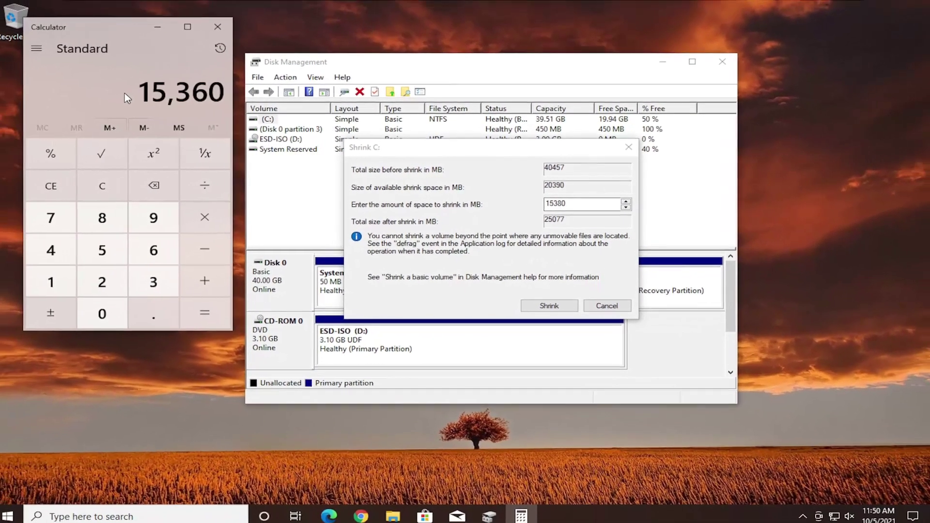
Correct the shrink amount for C: to 15360 MB, close Calculator and shrink the volume.
{"action": "left_click_drag", "start_coordinate": [567, 202], "coordinate": [556, 202]}
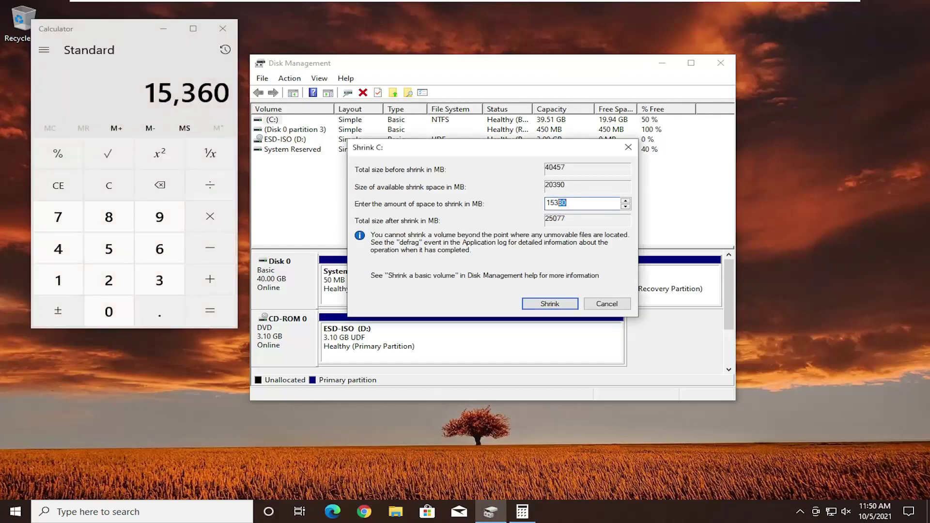
{"action": "type", "text": "60"}
{"action": "left_click", "coordinate": [222, 28]}
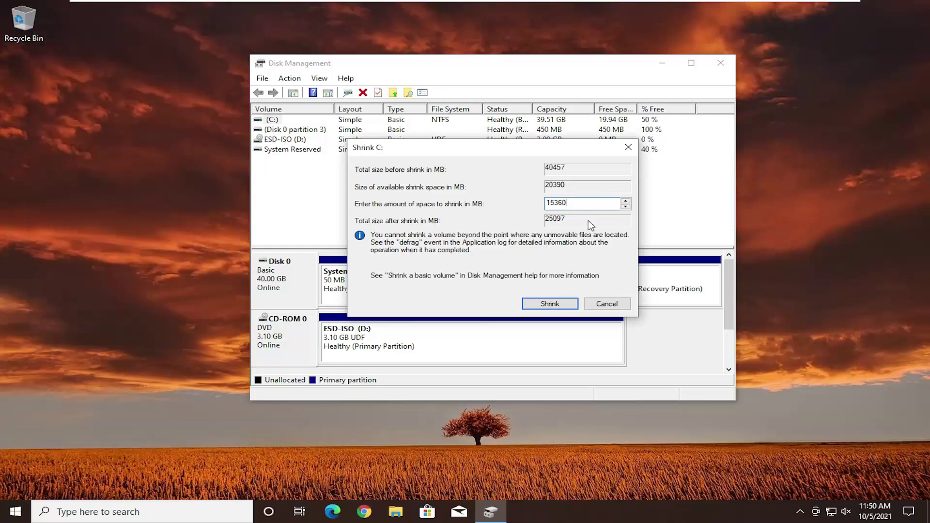
{"action": "left_click", "coordinate": [543, 303]}
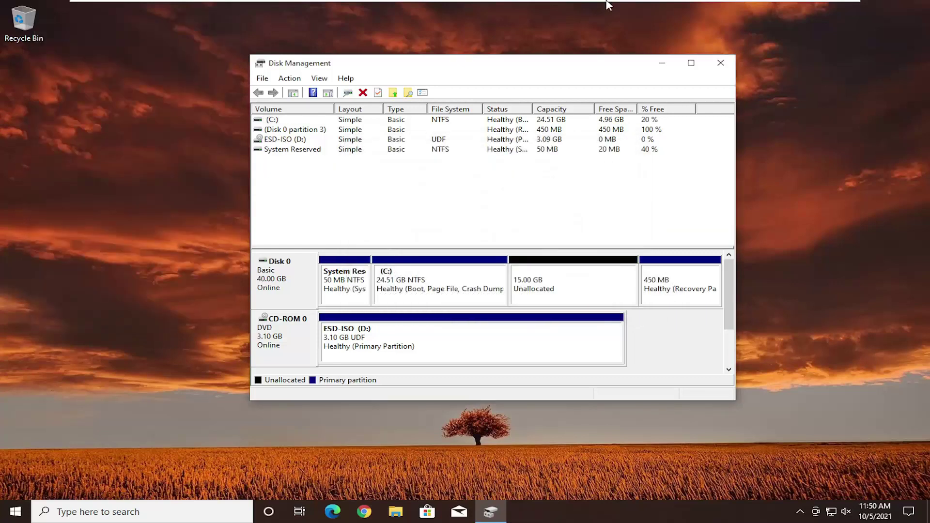
Close Disk Management and restart the computer.
{"action": "left_click", "coordinate": [720, 62]}
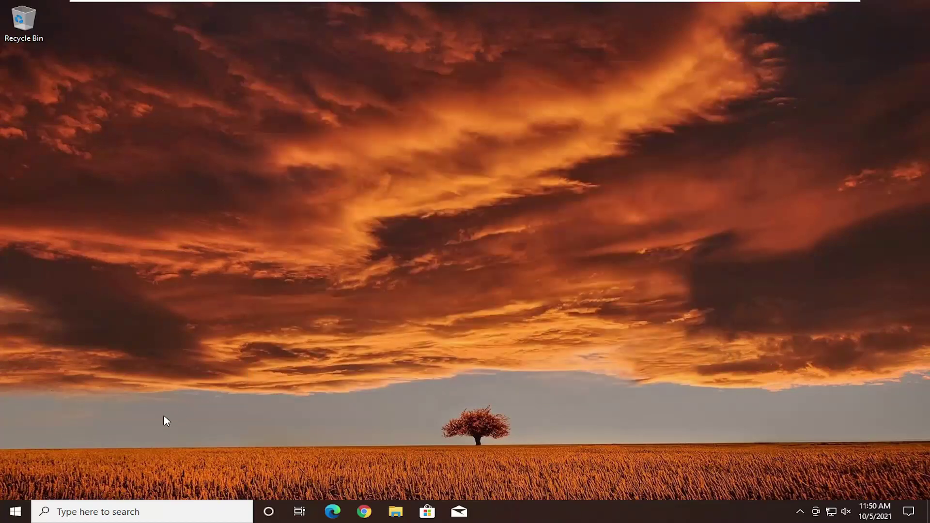
{"action": "right_click", "coordinate": [11, 518]}
{"action": "mouse_move", "coordinate": [49, 482]}
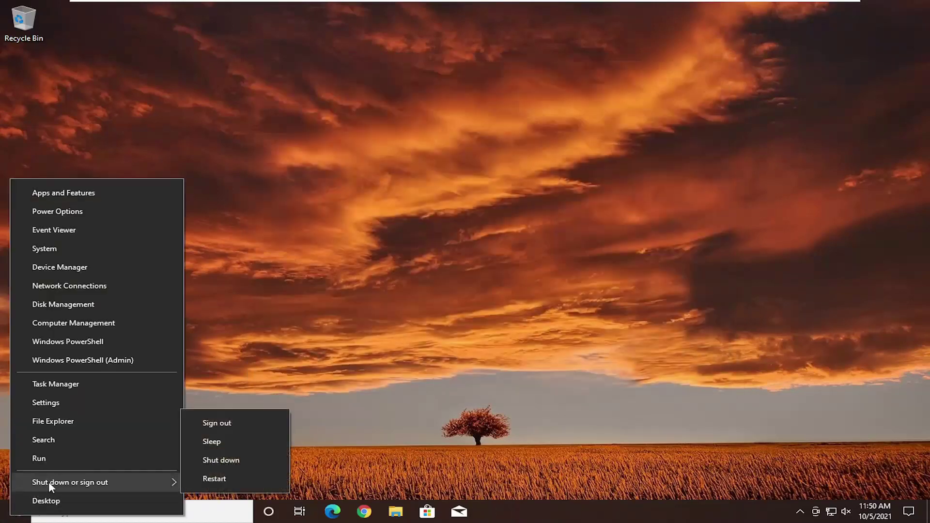
{"action": "left_click", "coordinate": [205, 480]}
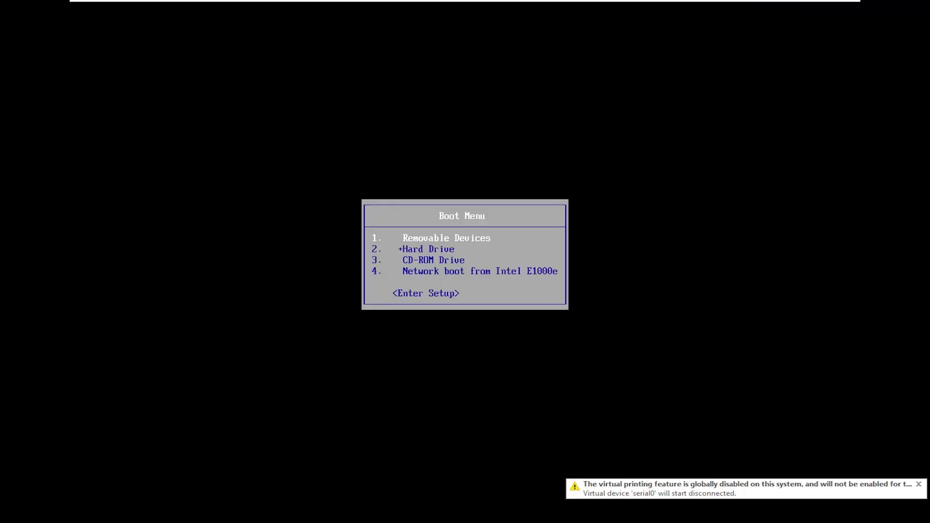
Choose the CD-ROM Drive as the boot device and boot from the installation disc.
{"action": "key", "text": "Down"}
{"action": "key", "text": "Down"}
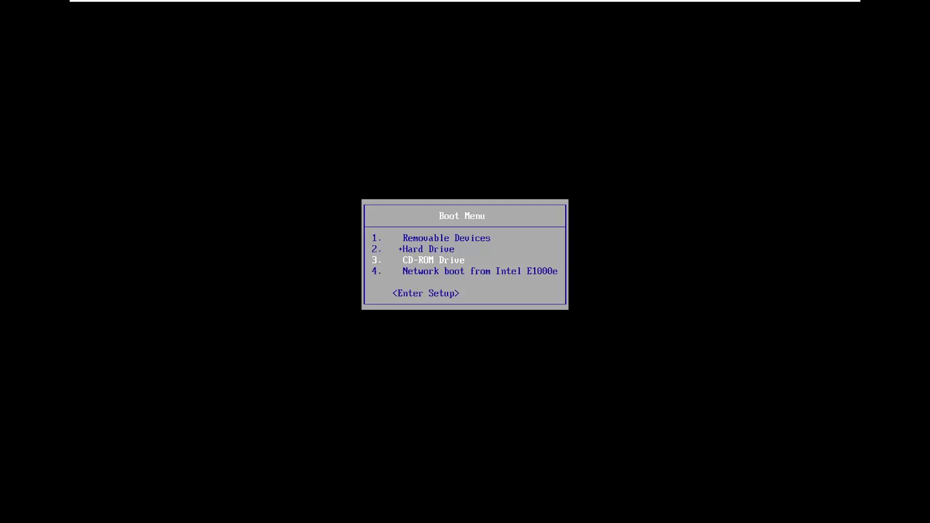
{"action": "key", "text": "Return"}
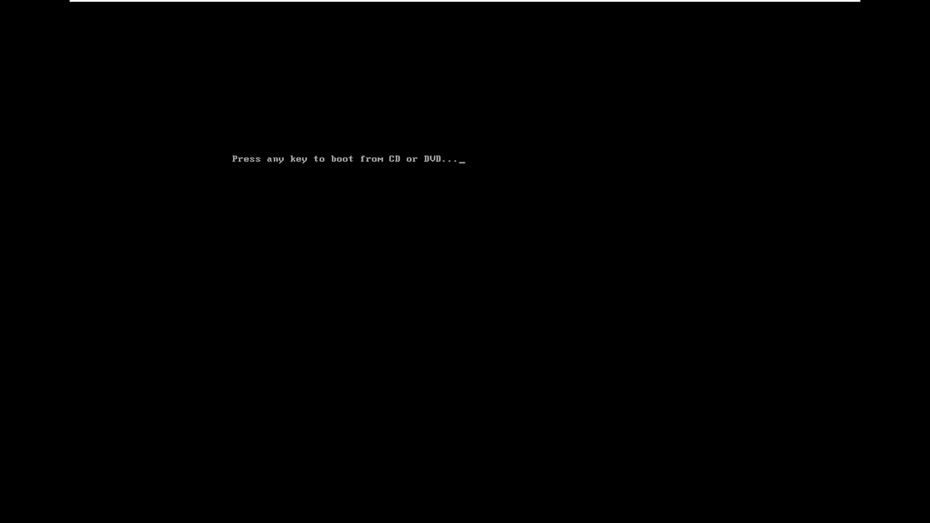
{"action": "key", "text": "Return"}
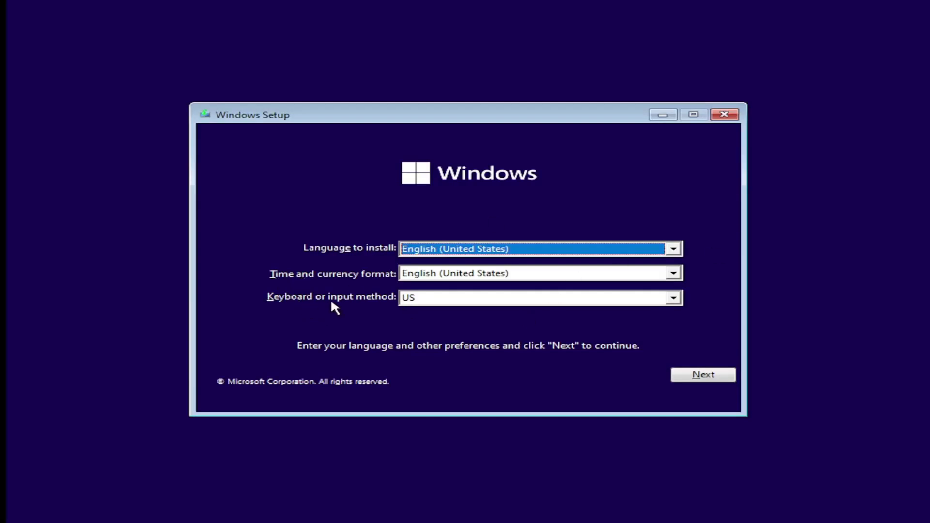
Start the Windows installation with the default English (United States) and US keyboard settings, continuing without a product key.
{"action": "left_click", "coordinate": [678, 376]}
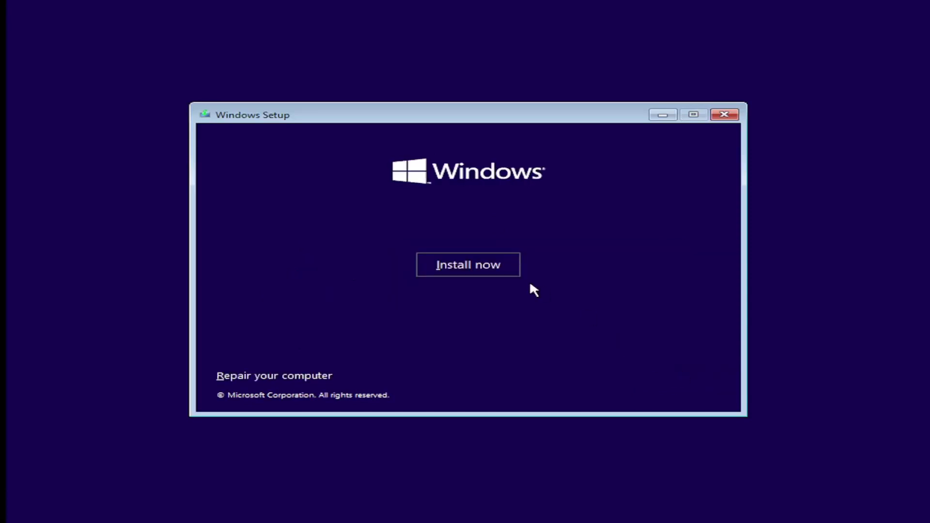
{"action": "left_click", "coordinate": [469, 264]}
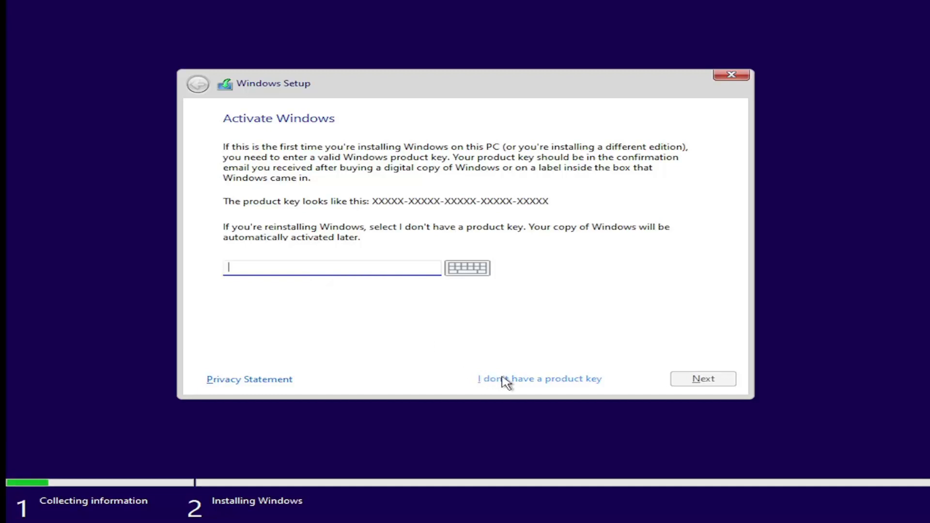
{"action": "left_click", "coordinate": [524, 379]}
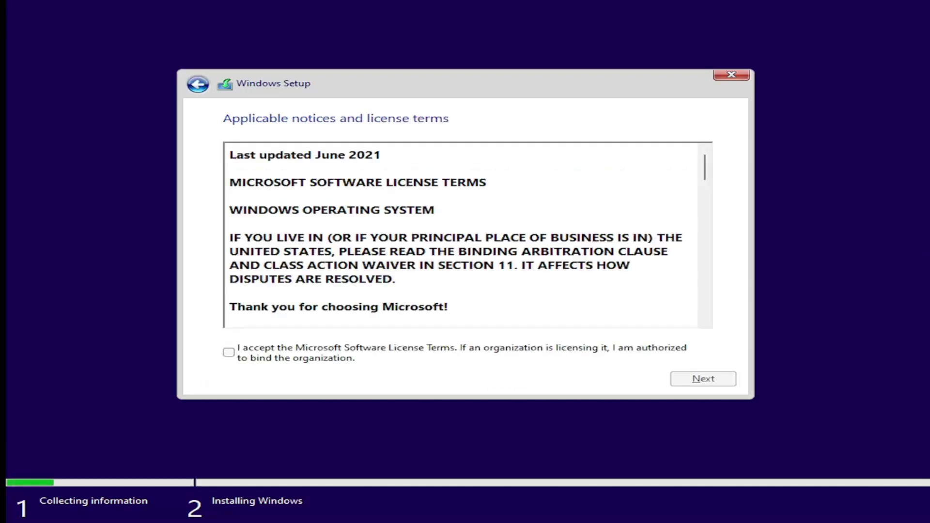
Accept the Microsoft license terms and choose the custom installation that installs Windows only.
{"action": "left_click", "coordinate": [231, 353]}
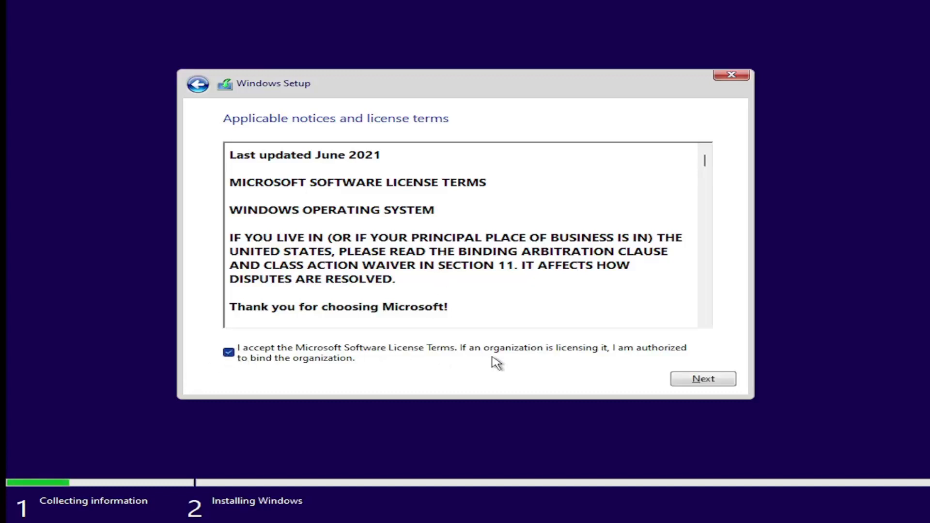
{"action": "left_click", "coordinate": [688, 380]}
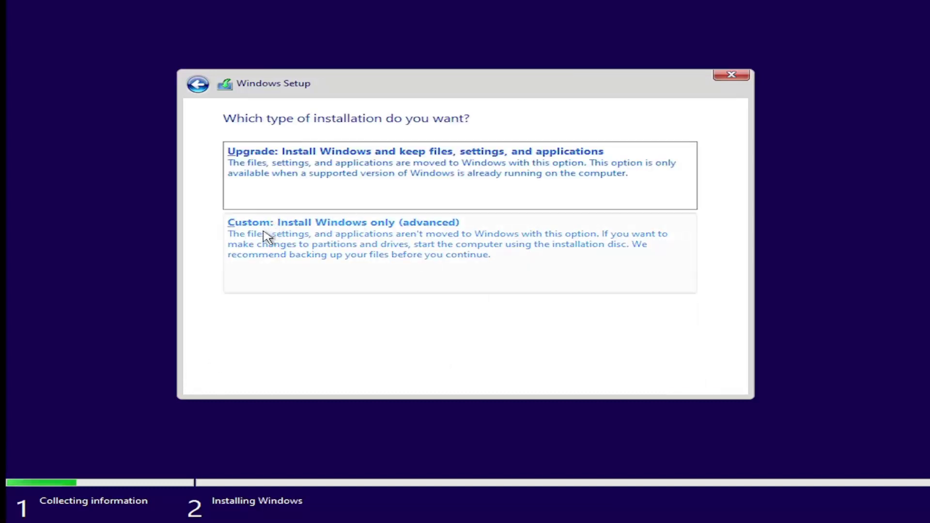
{"action": "left_click", "coordinate": [414, 250]}
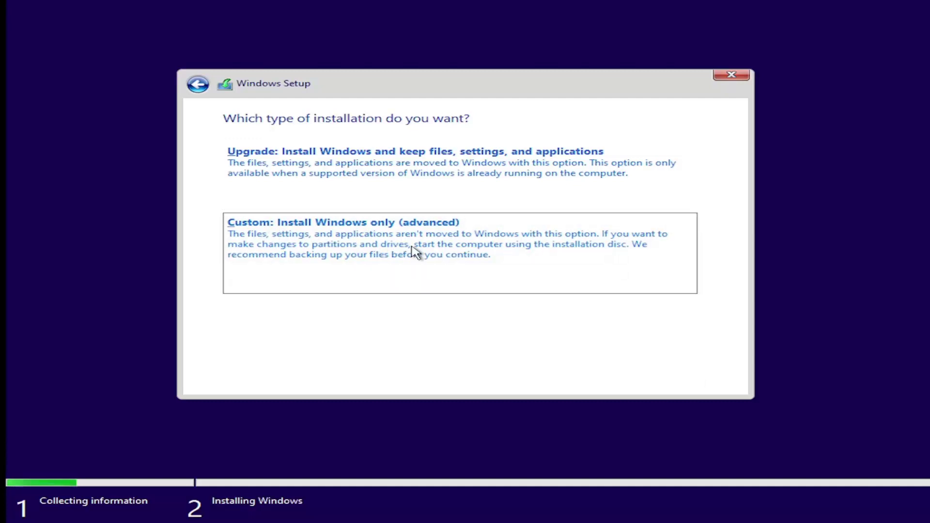
Select the unallocated space on Drive 0 as the install location and start installing Windows there.
{"action": "left_click", "coordinate": [324, 232]}
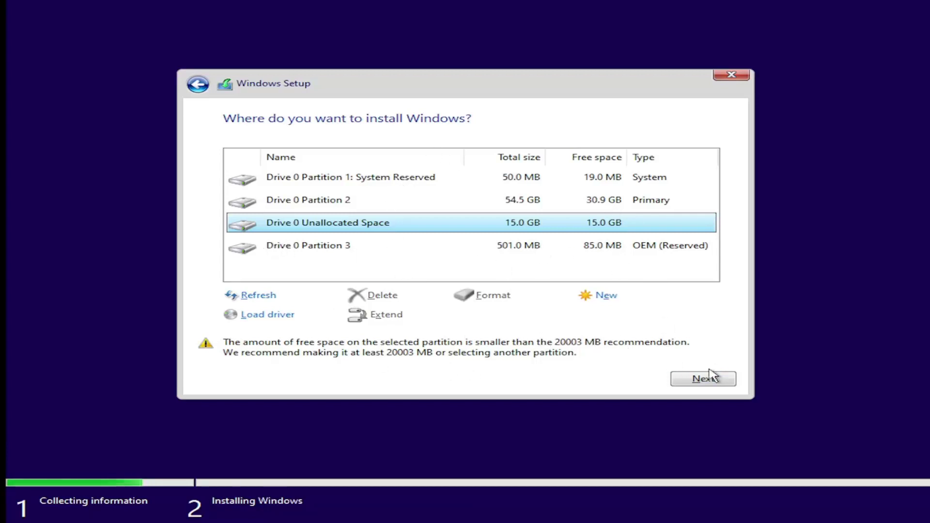
{"action": "left_click", "coordinate": [693, 382]}
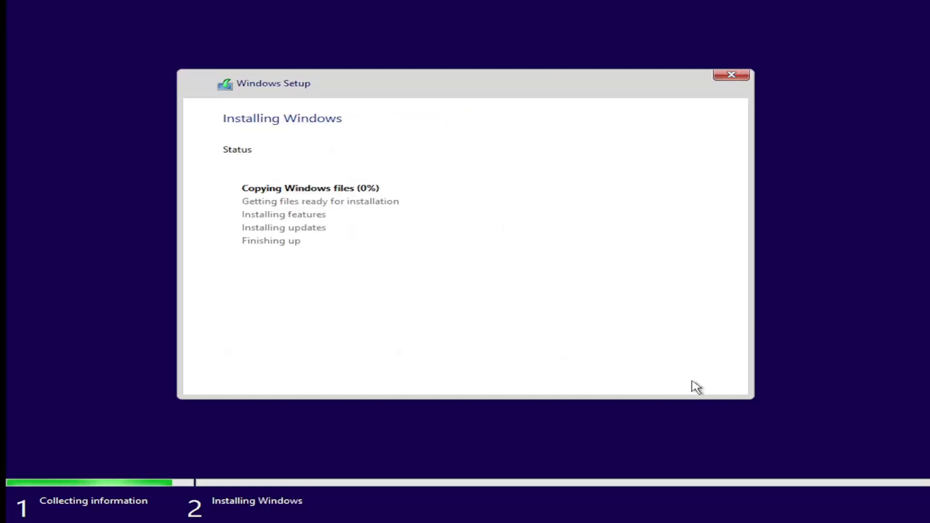
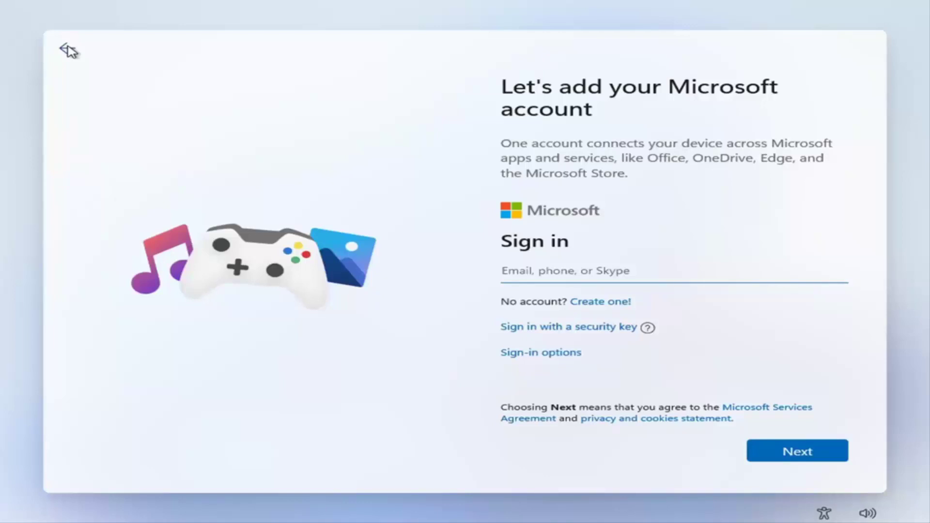
Go back from the Microsoft account sign-in and disconnect the virtual machine's network adapter.
{"action": "left_click", "coordinate": [68, 50]}
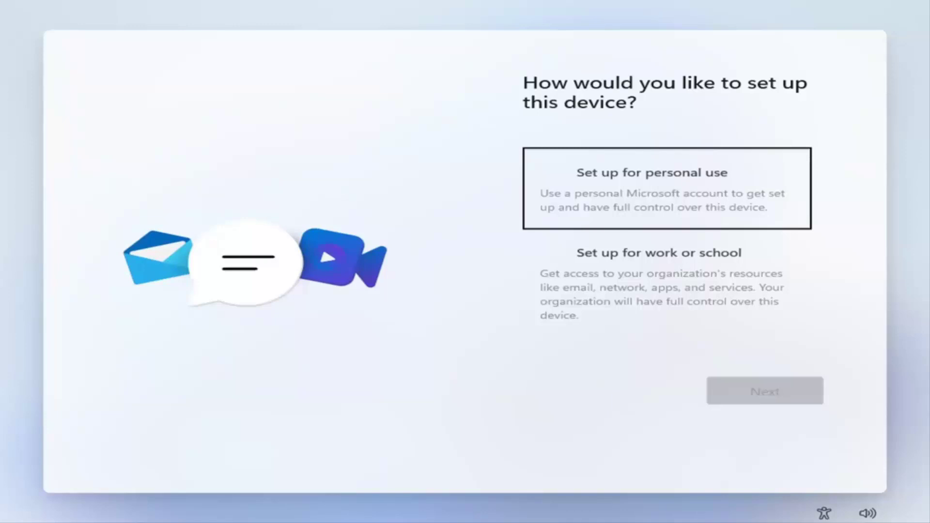
{"action": "key", "text": "ctrl+Home"}
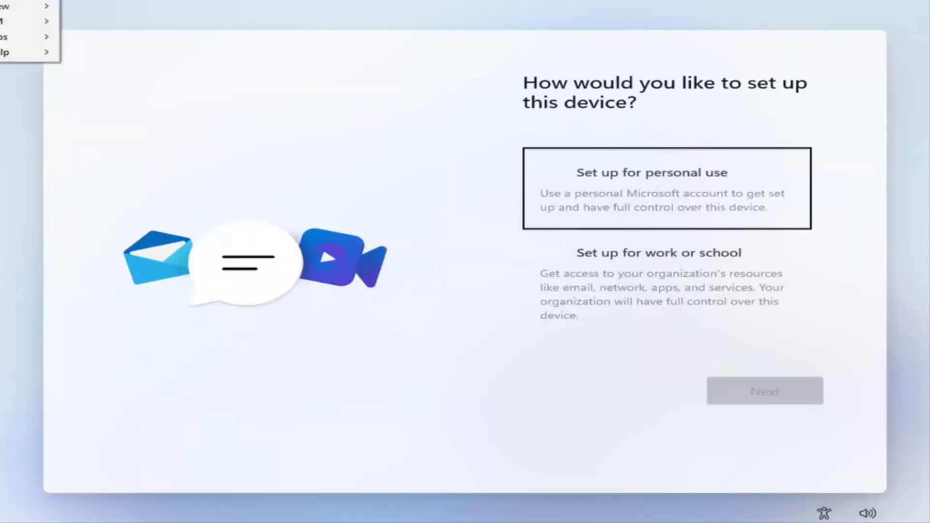
{"action": "mouse_move", "coordinate": [22, 22]}
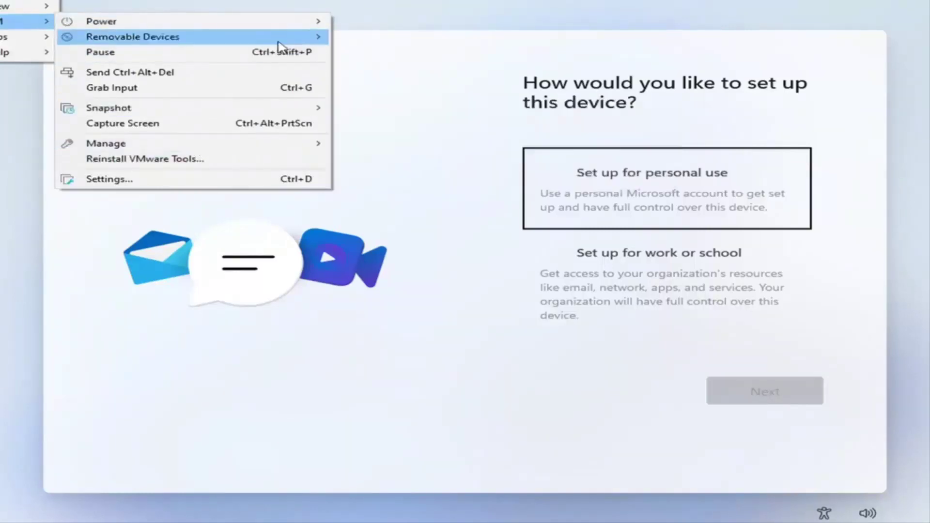
{"action": "mouse_move", "coordinate": [285, 40]}
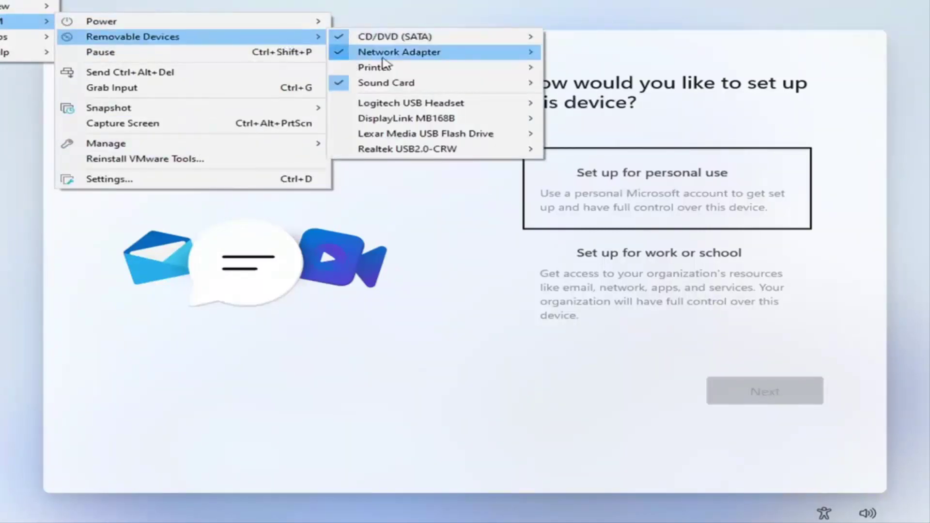
{"action": "mouse_move", "coordinate": [477, 58]}
{"action": "left_click", "coordinate": [596, 54]}
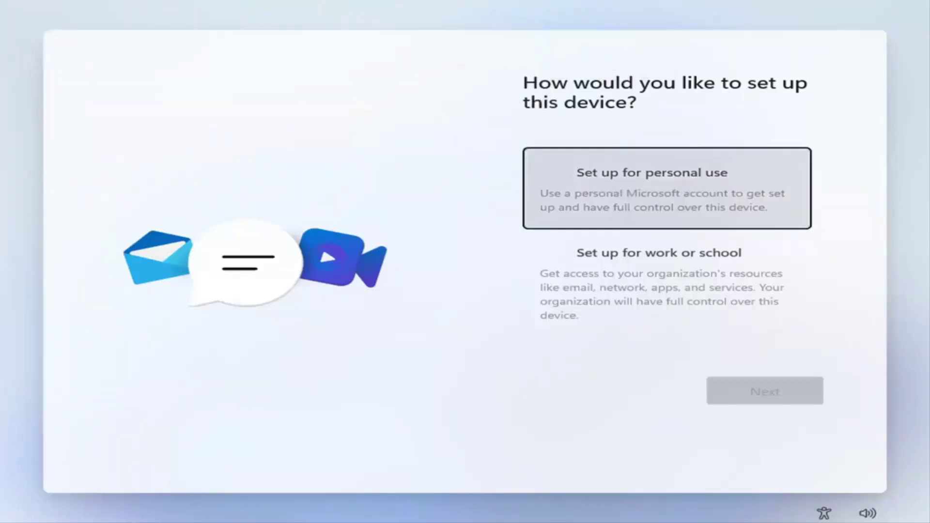
Set up the device for personal use and enter the user's full name for the local account.
{"action": "left_click", "coordinate": [630, 187]}
{"action": "left_click", "coordinate": [752, 393]}
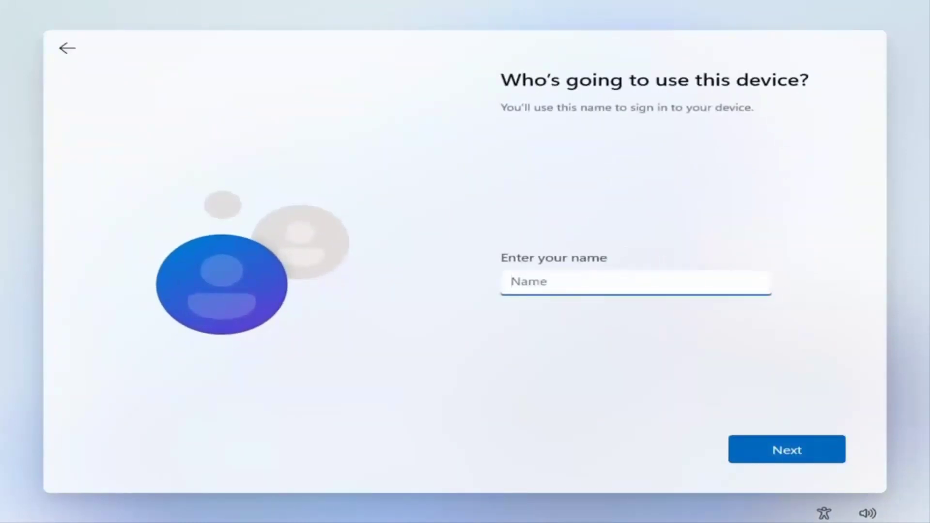
{"action": "type", "text": "John"}
{"action": "left_click", "coordinate": [775, 440]}
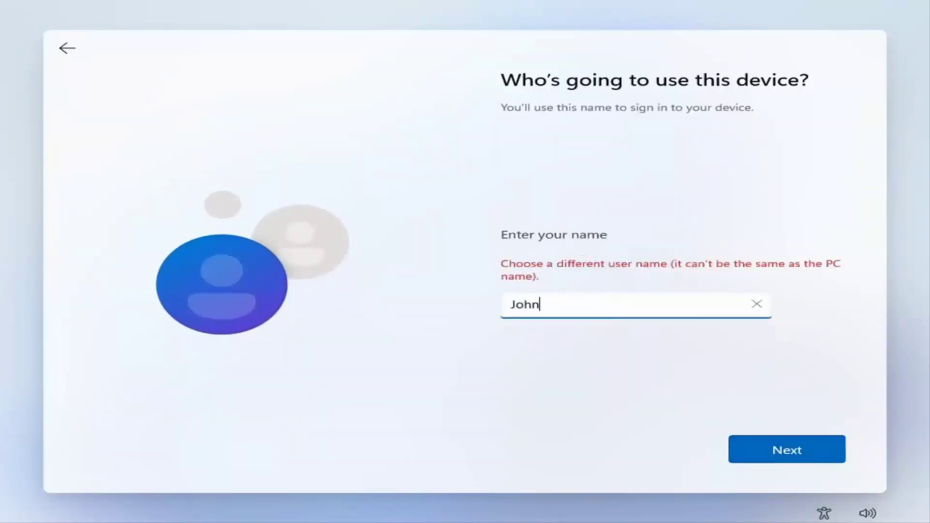
{"action": "type", "text": "Doe"}
{"action": "left_click", "coordinate": [765, 455]}
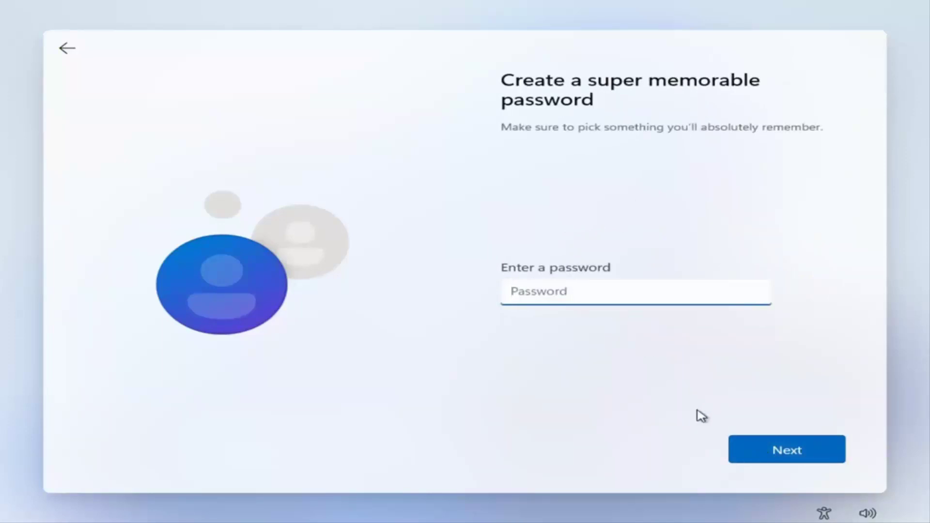
Leave the local account's password blank and continue to the privacy settings.
{"action": "left_click", "coordinate": [776, 448]}
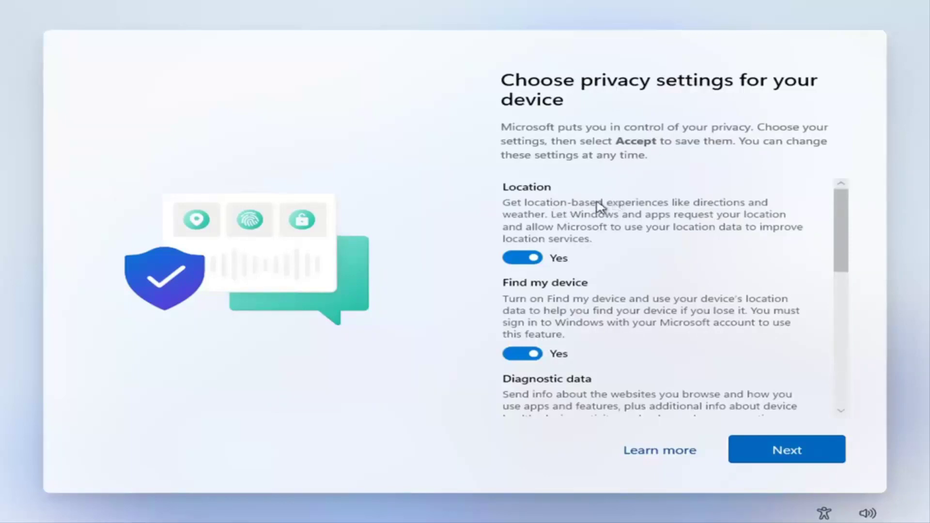
Turn off Location, Find my device and Inking & typing, and limit Diagnostic data to Required only.
{"action": "scroll", "coordinate": [602, 208], "scroll_direction": "down", "scroll_amount": 1}
{"action": "left_click", "coordinate": [561, 222]}
{"action": "left_click", "coordinate": [532, 306]}
{"action": "scroll", "coordinate": [531, 306], "scroll_direction": "down", "scroll_amount": 1}
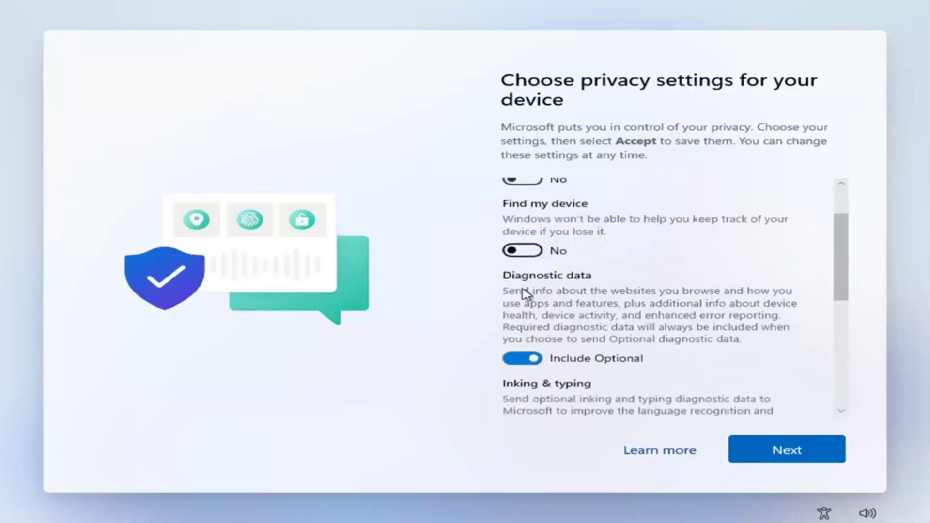
{"action": "left_click", "coordinate": [531, 353]}
{"action": "scroll", "coordinate": [532, 354], "scroll_direction": "down", "scroll_amount": 2}
{"action": "left_click", "coordinate": [528, 371]}
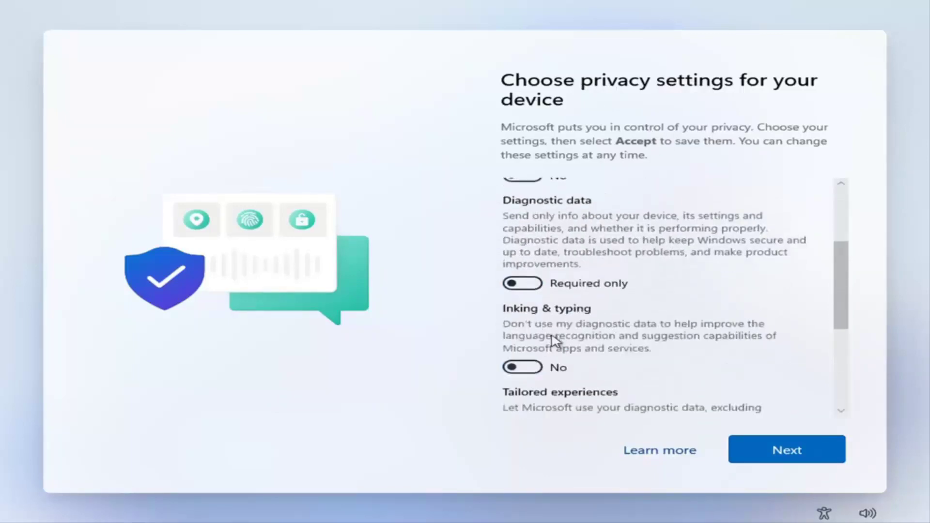
Turn off Tailored experiences and Advertising ID, and accept the device privacy settings.
{"action": "scroll", "coordinate": [533, 339], "scroll_direction": "down", "scroll_amount": 3}
{"action": "left_click", "coordinate": [530, 357]}
{"action": "scroll", "coordinate": [557, 341], "scroll_direction": "down", "scroll_amount": 1}
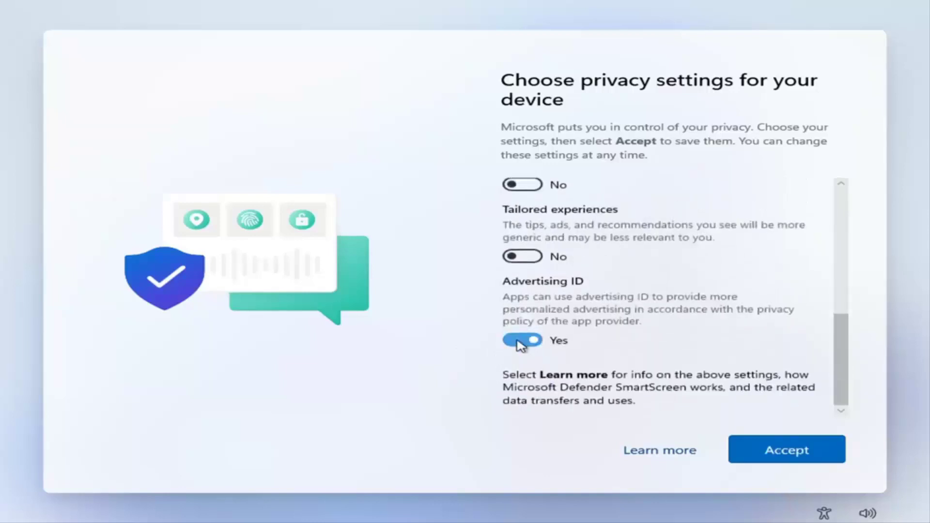
{"action": "left_click", "coordinate": [522, 342]}
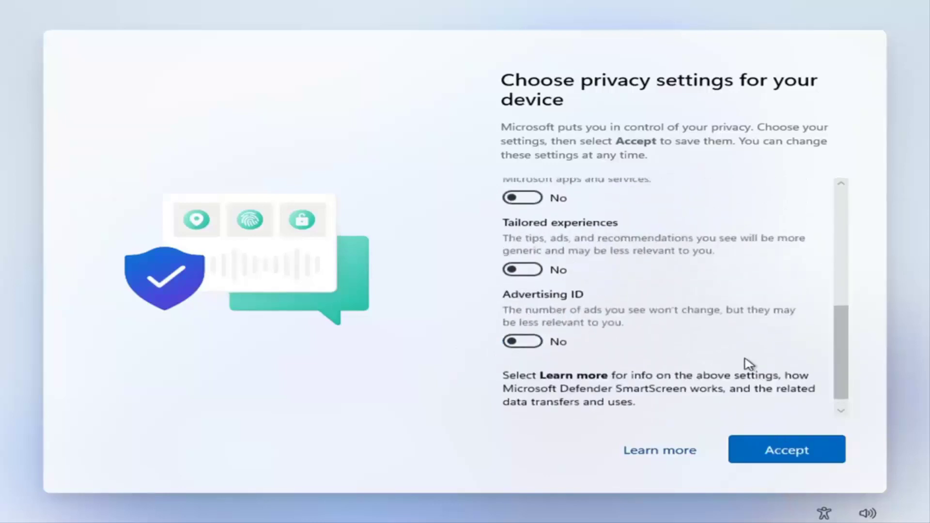
{"action": "left_click", "coordinate": [779, 458]}
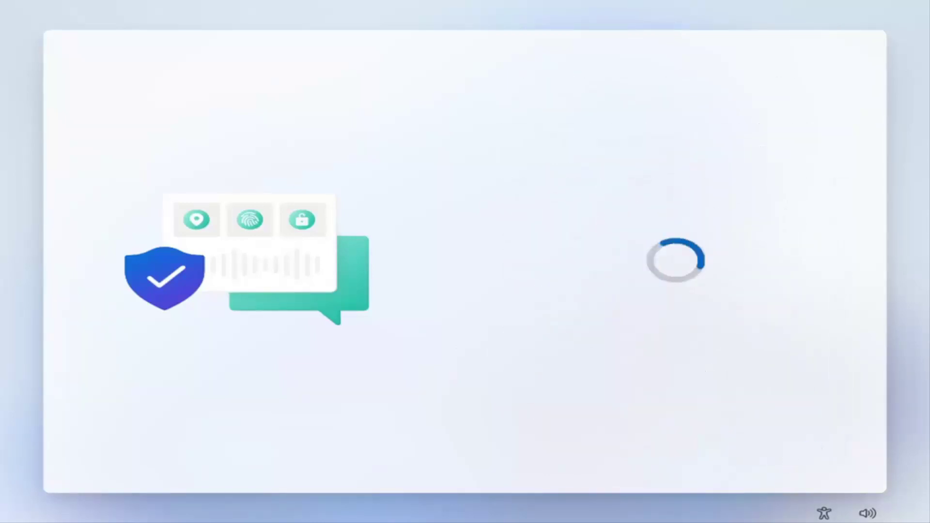